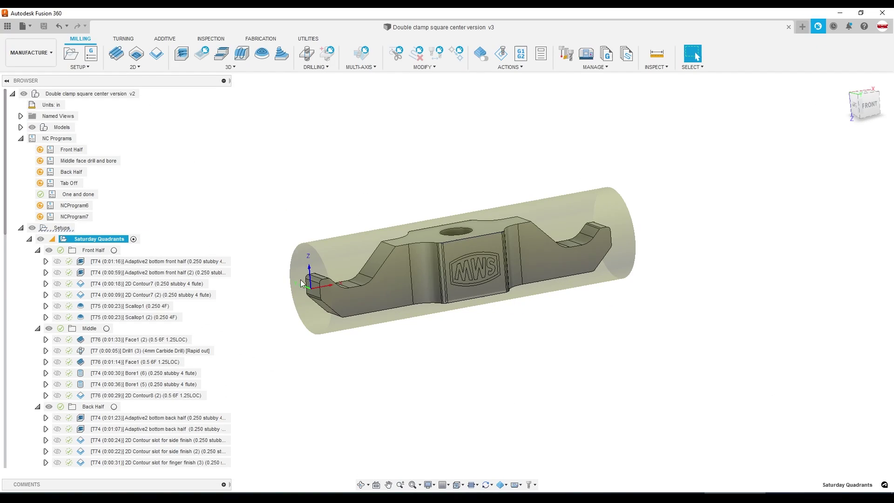
Zoom toward the origin and switch to a straight-on front view of the clamp
scroll(308, 288, up, 3)
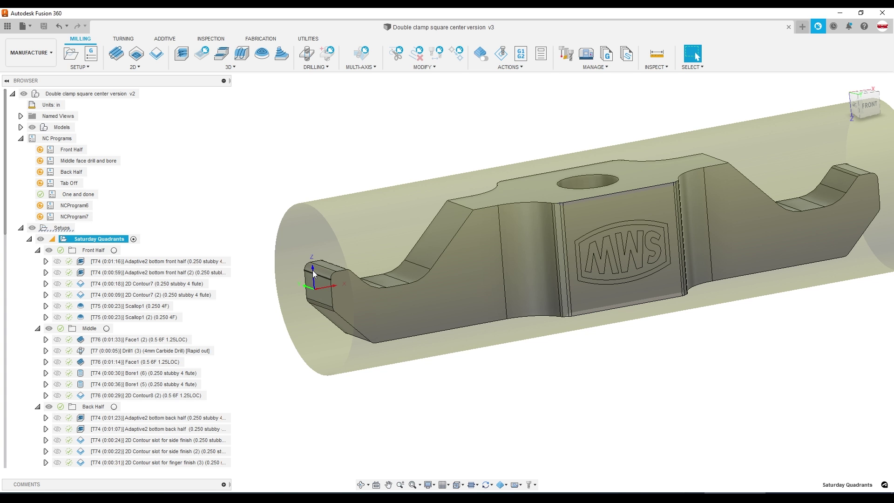
click(852, 106)
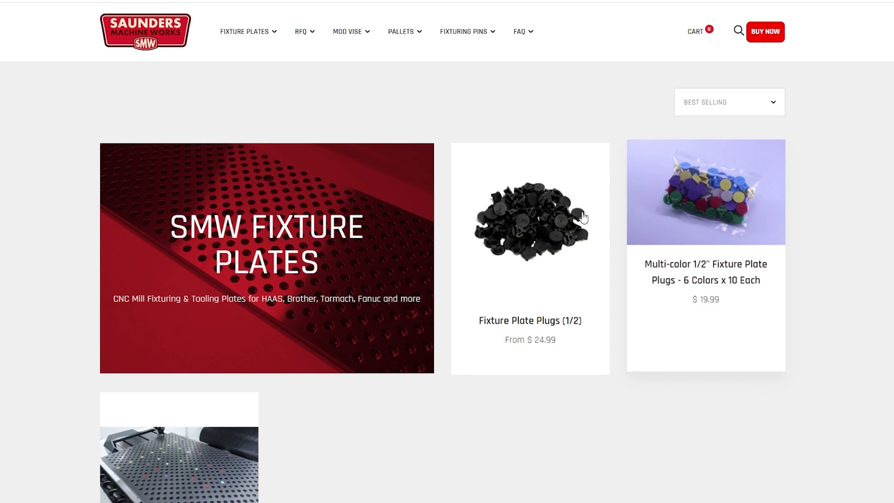
Open the Multi-color 1/2" Fixture Plate Plugs product page from the Fixture Plates catalog
click(706, 198)
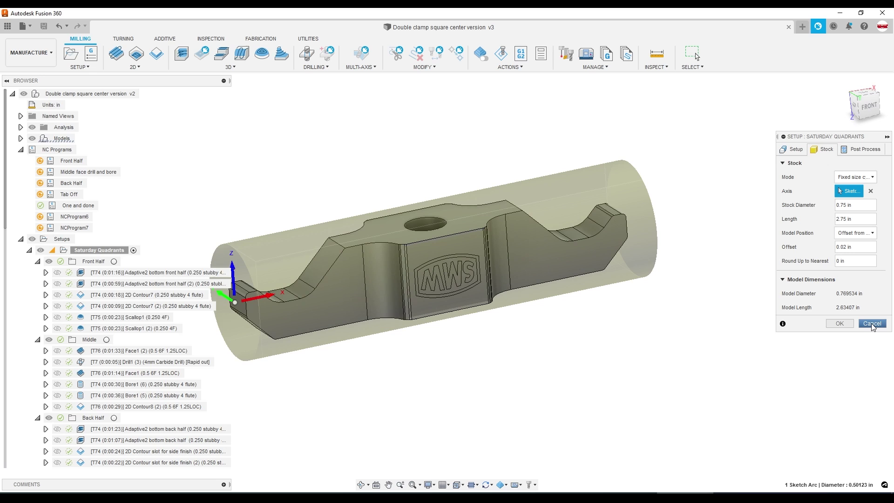
Calculate 3 ÷ 0.75 = 4, close the stock settings unchanged, and show the Front Half toolpaths
key(XF86Calculator)
text(3)
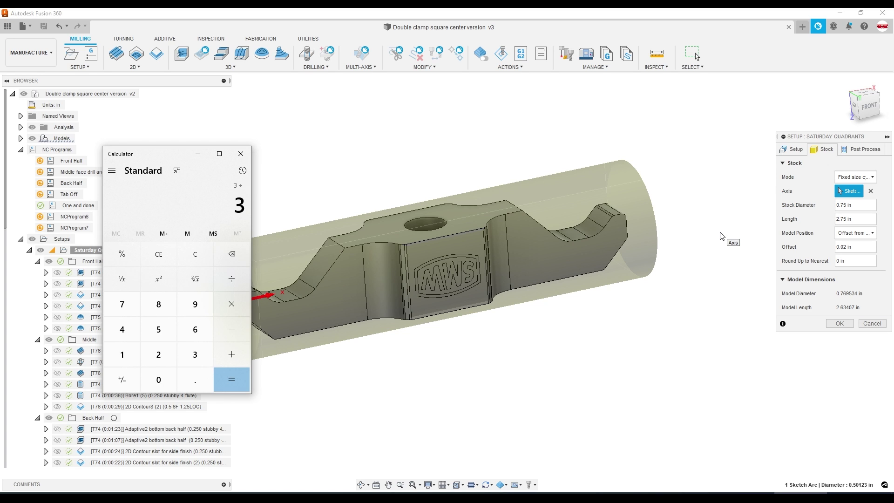
text(/0.75)
key(Return)
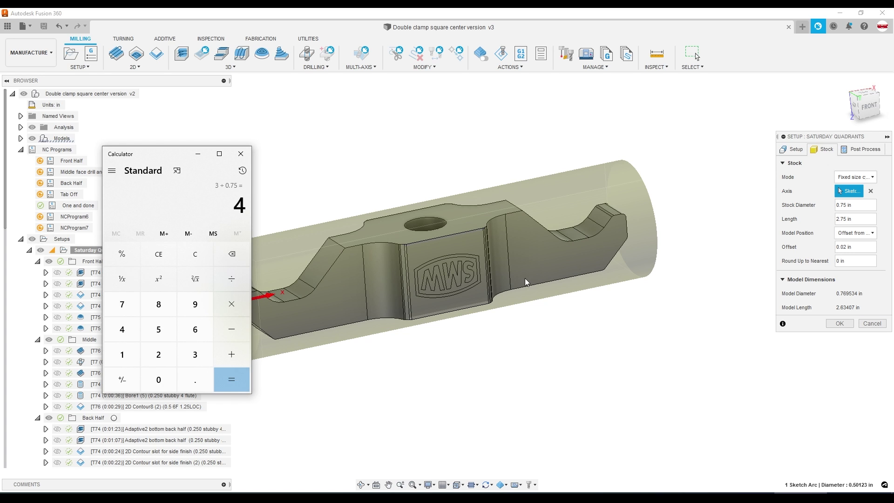
click(243, 160)
click(839, 323)
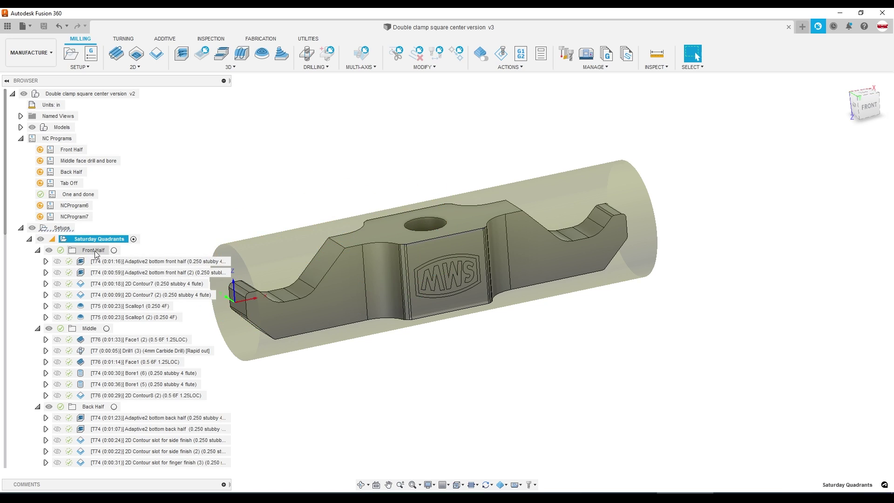
click(94, 251)
Orbit above the clamp to review the Adaptive2 bottom front half roughing toolpaths
shift+middle_drag(353, 216, 336, 279)
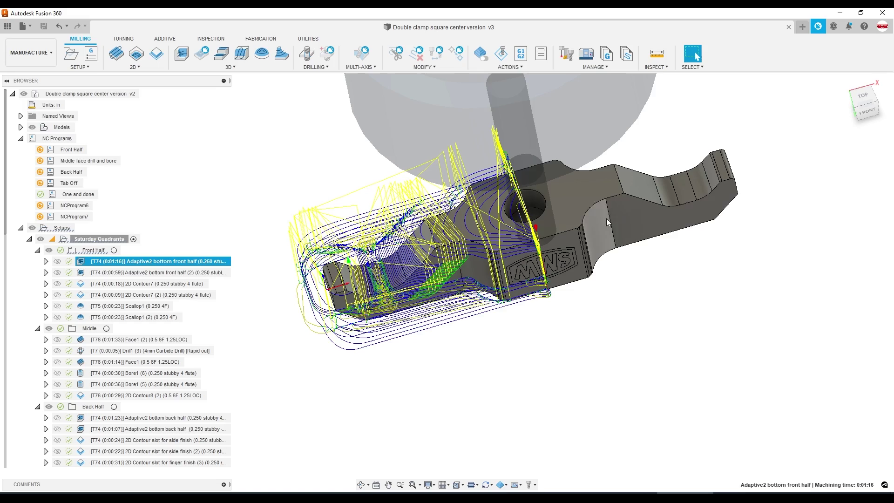
click(636, 195)
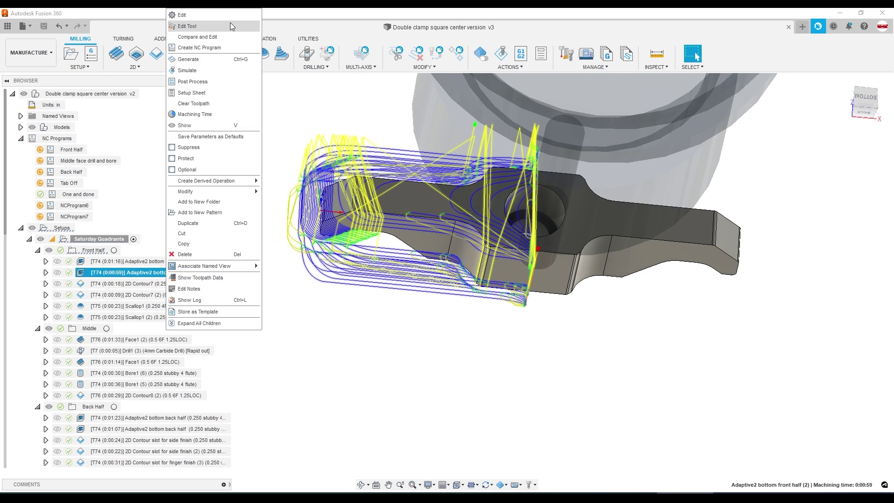
Check the second Adaptive2 operation's Geometry tool orientation without changing anything
click(228, 15)
click(795, 150)
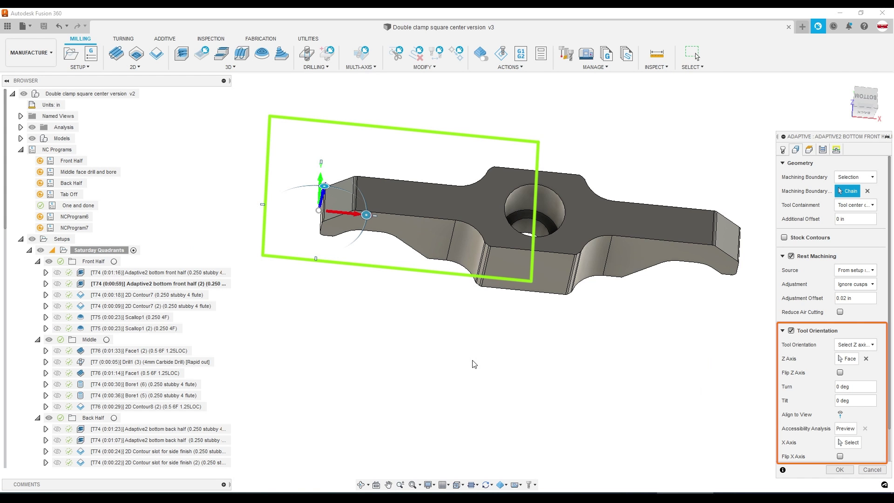
key(Return)
Review the 2D Contour7 and Scallop1 toolpaths from a zoomed oblique view
click(176, 284)
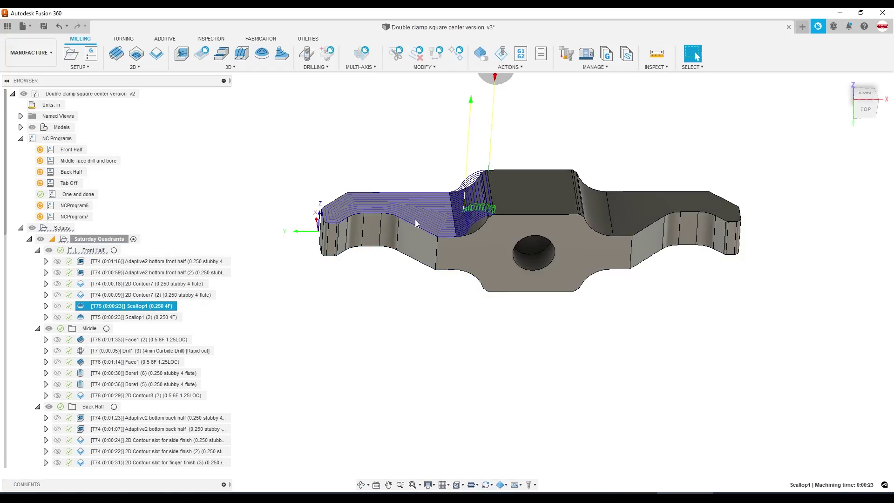
scroll(416, 223, up, 4)
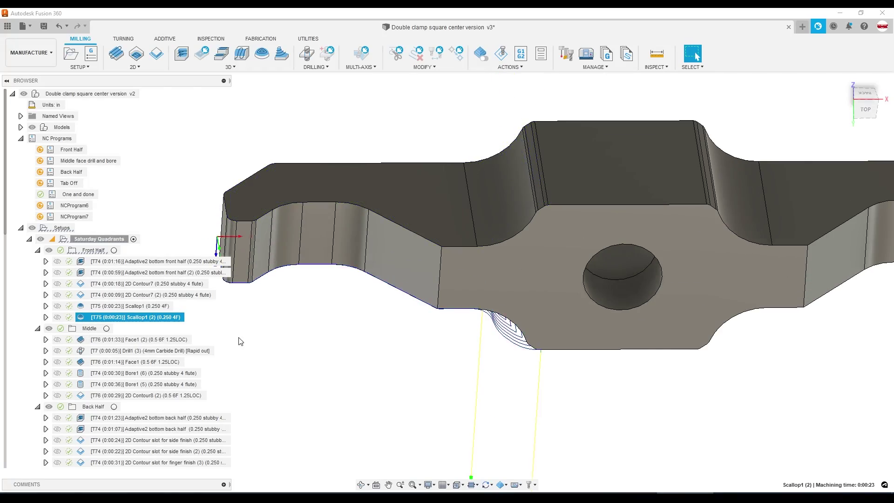
shift+middle_drag(241, 341, 361, 139)
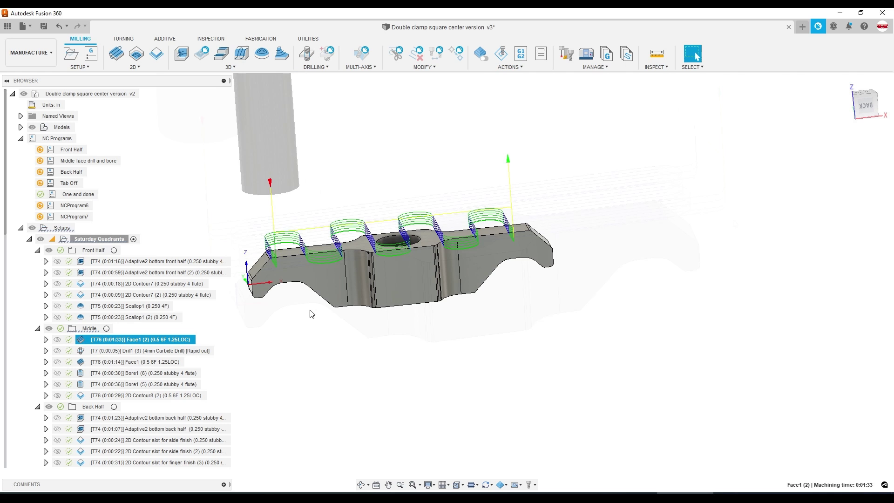
Show the Middle stage's Drill1 (3) drilling toolpath
click(201, 356)
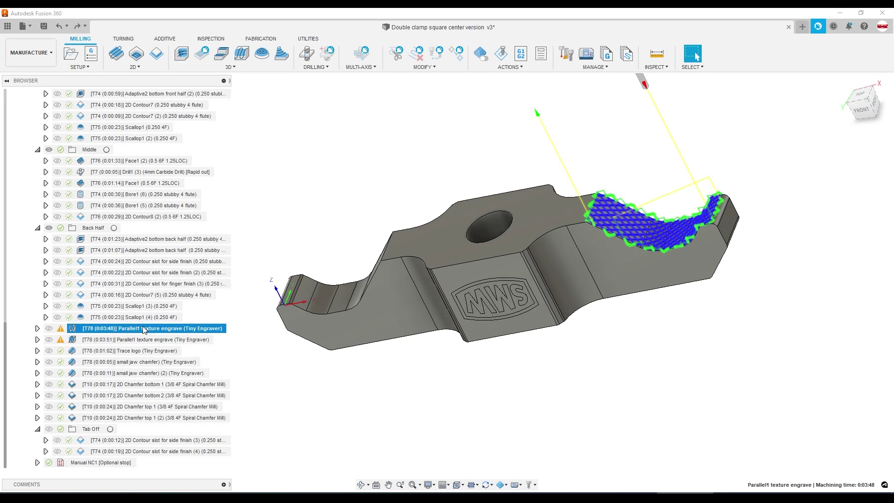
Compare the left-jaw and right-jaw Parallel1 texture engrave toolpaths
click(142, 338)
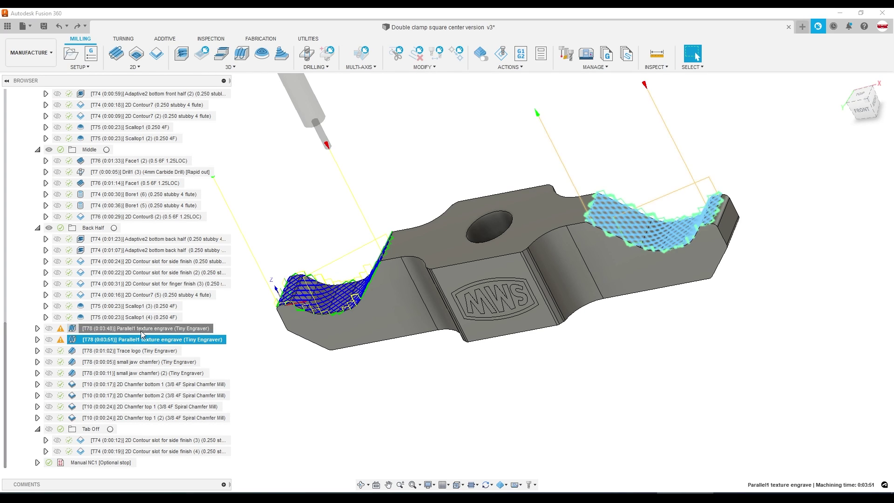
click(142, 331)
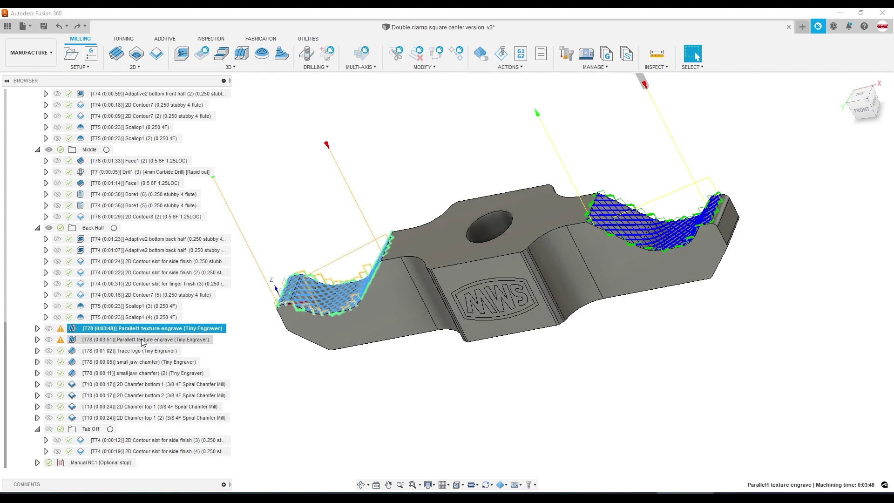
click(143, 340)
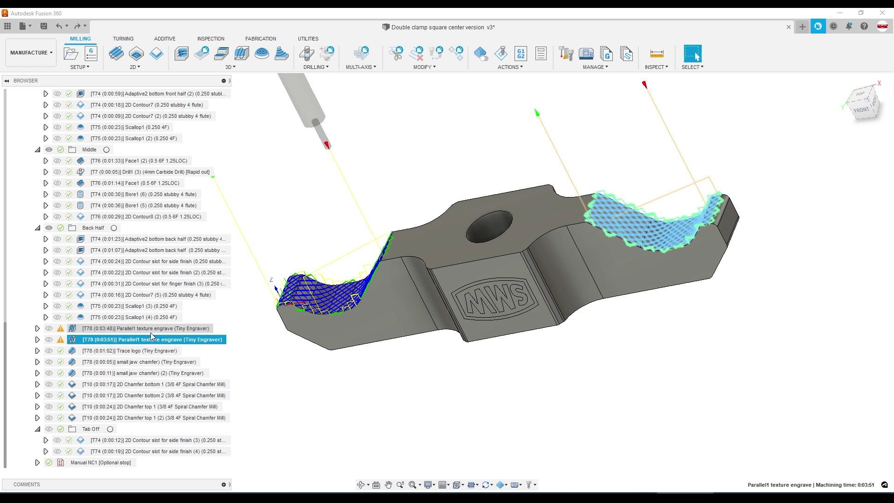
Review the Trace logo, small jaw chamfer (2), 2D Chamfer bottom 2 and top 1 toolpaths
click(157, 350)
mouse_move(326, 372)
shift+middle_down()
mouse_move(319, 399)
mouse_move(313, 313)
mouse_move(253, 318)
shift+middle_up()
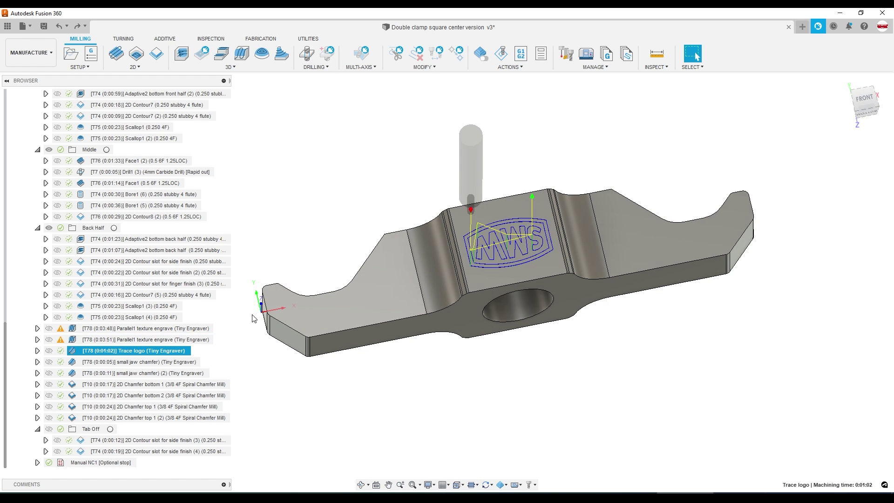
shift+middle_drag(278, 357, 326, 367)
click(143, 373)
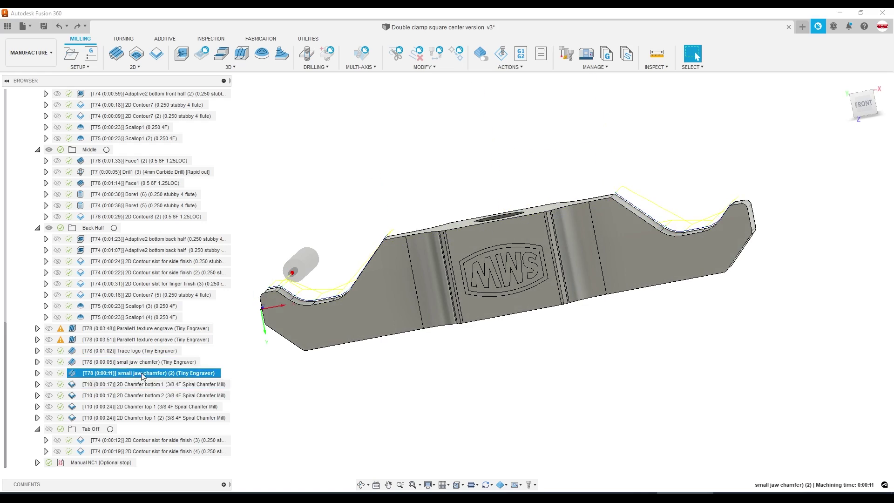
click(142, 396)
click(153, 407)
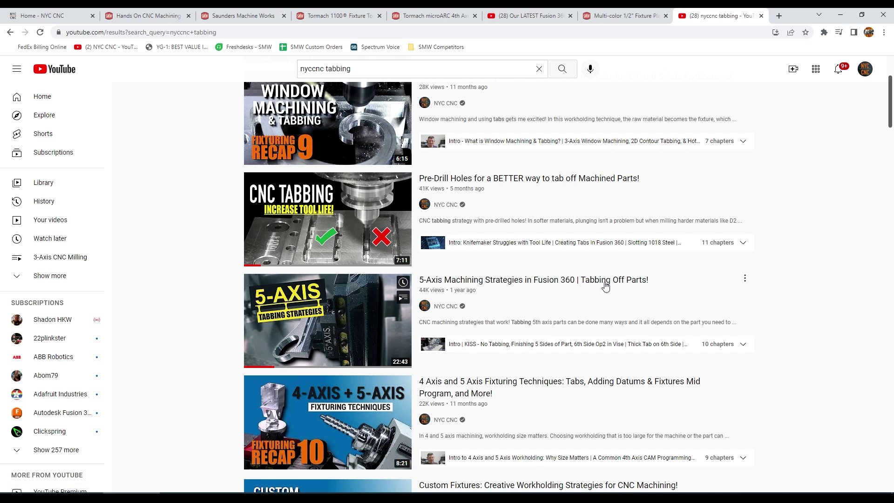
Open nyccnc.teachable.com in a new tab by entering 'nycc'
mouse_move(584, 304)
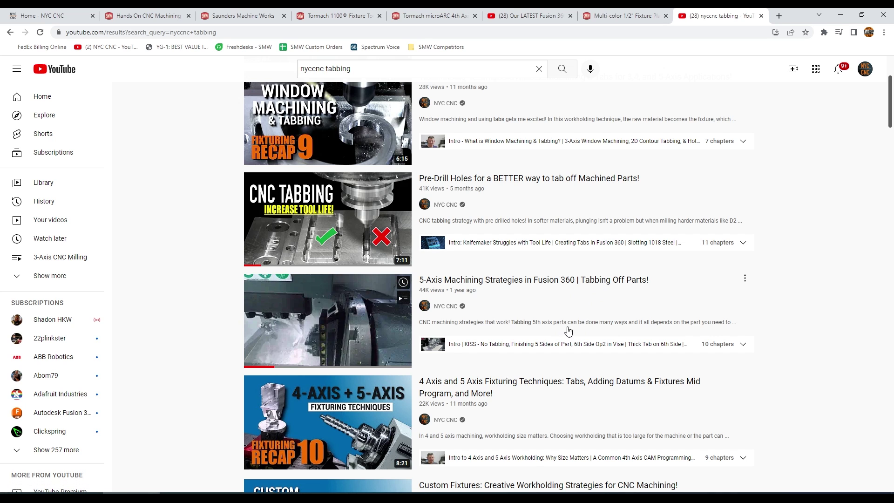
key(ctrl+t)
text(nyccnc.teachable.com)
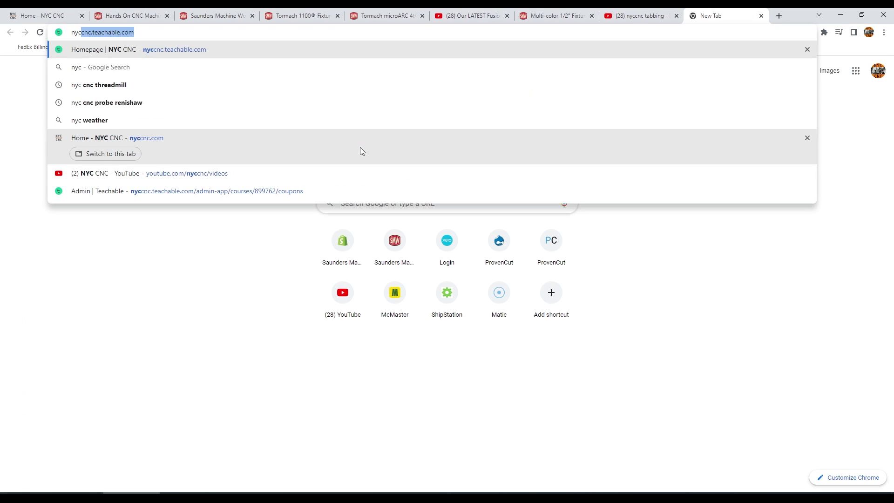
key(Return)
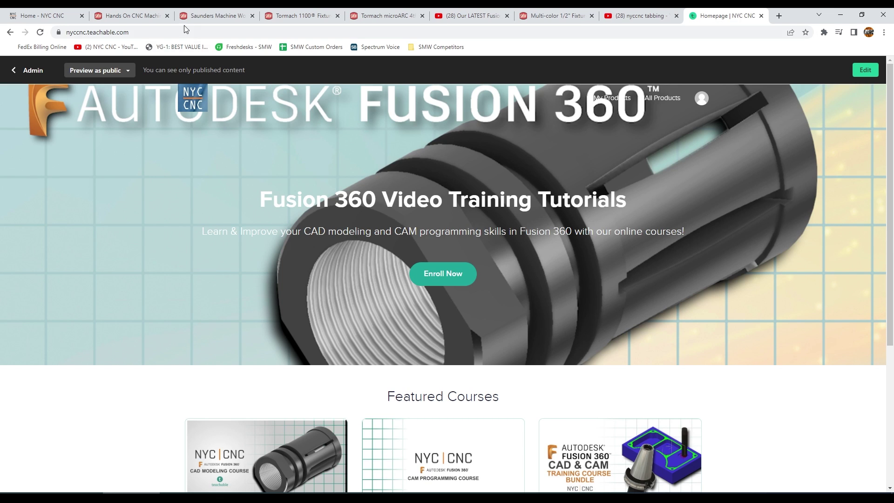
Switch to the 'Home - NYC CNC' browser tab
click(151, 12)
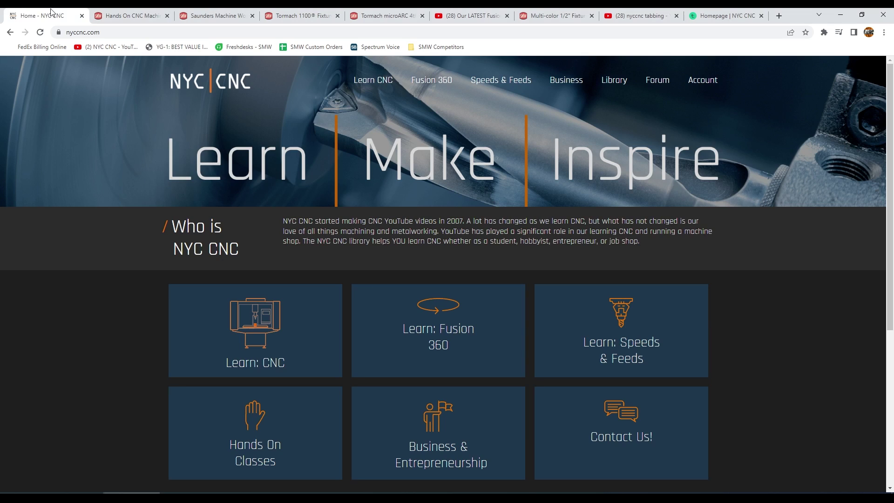
Go to the Fusion 360 4th Axis CAM tutorials page and scroll through it
mouse_move(440, 83)
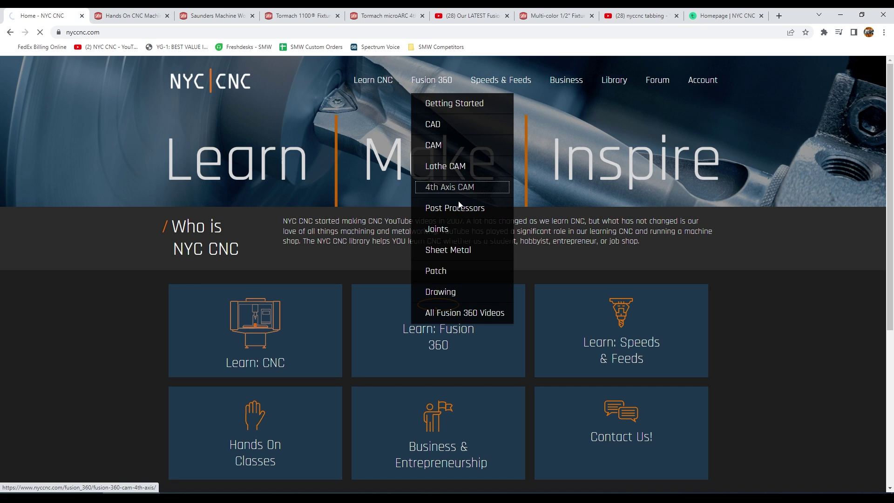
scroll(15, 360, down, 2)
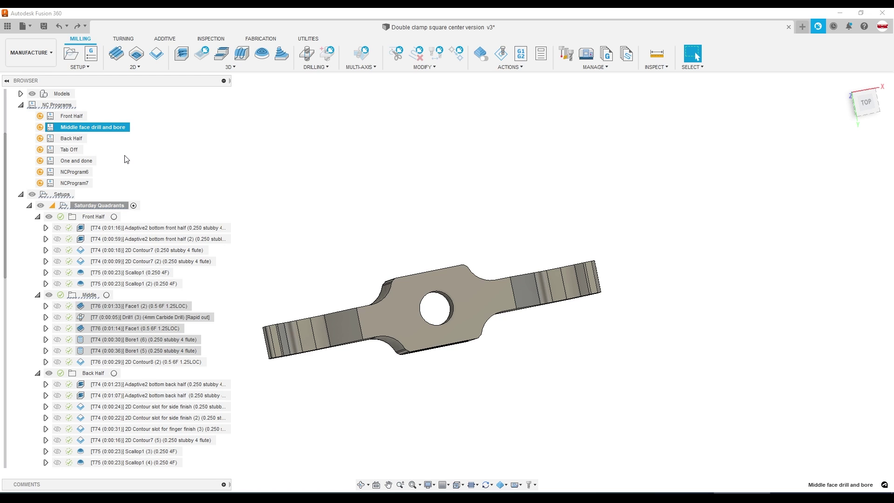
Cycle through the Front Half, Middle face drill and bore, Back Half and Tab Off programs to compare their operations
key(Escape)
click(64, 117)
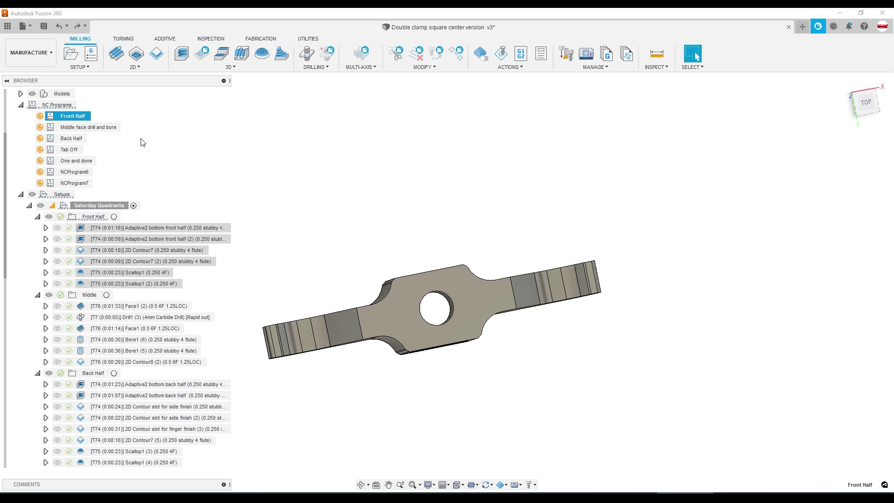
click(70, 128)
click(71, 138)
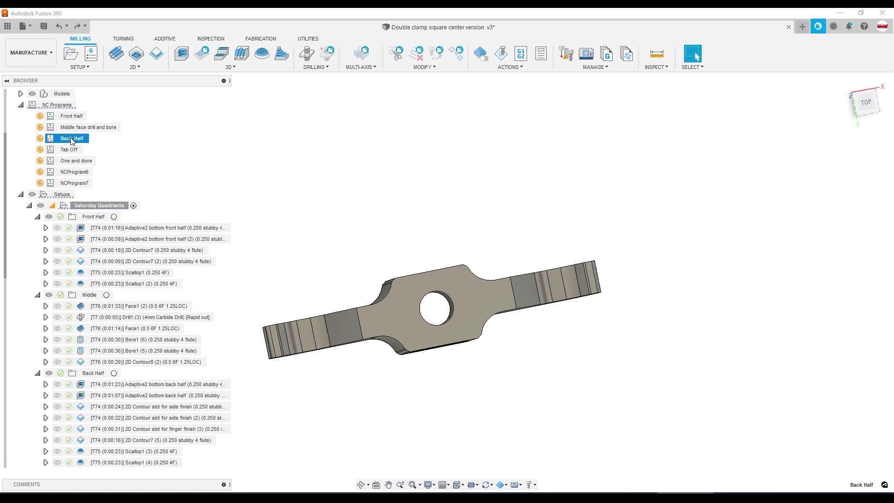
click(72, 150)
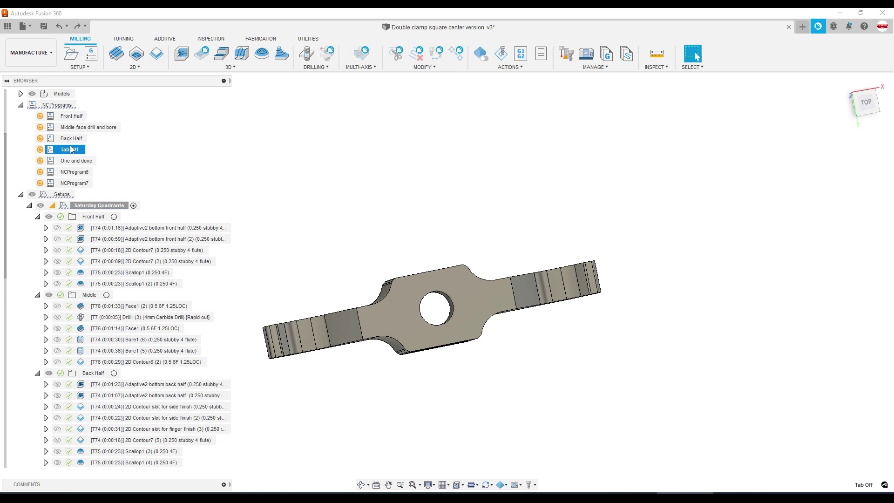
click(66, 117)
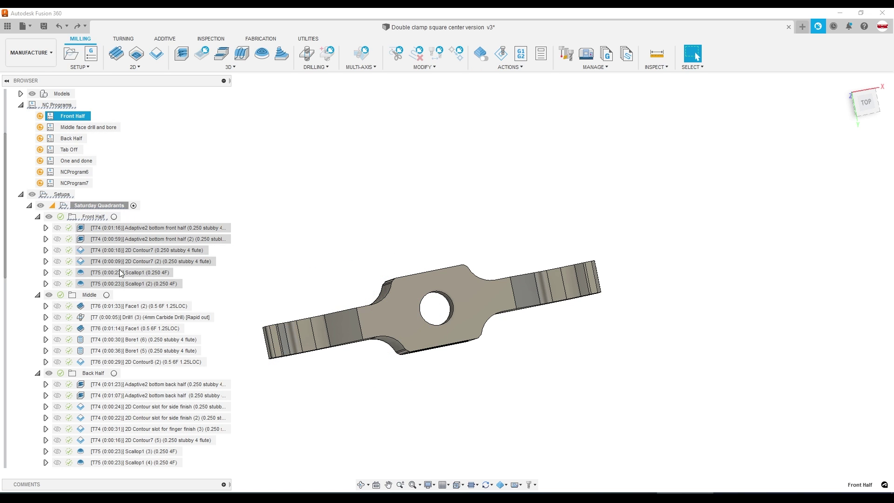
click(79, 128)
click(72, 139)
click(70, 149)
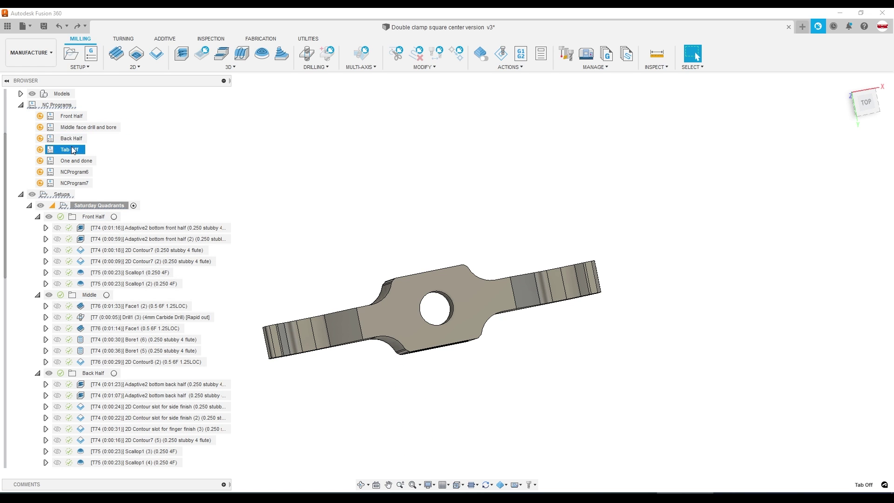
click(71, 138)
click(77, 127)
click(70, 117)
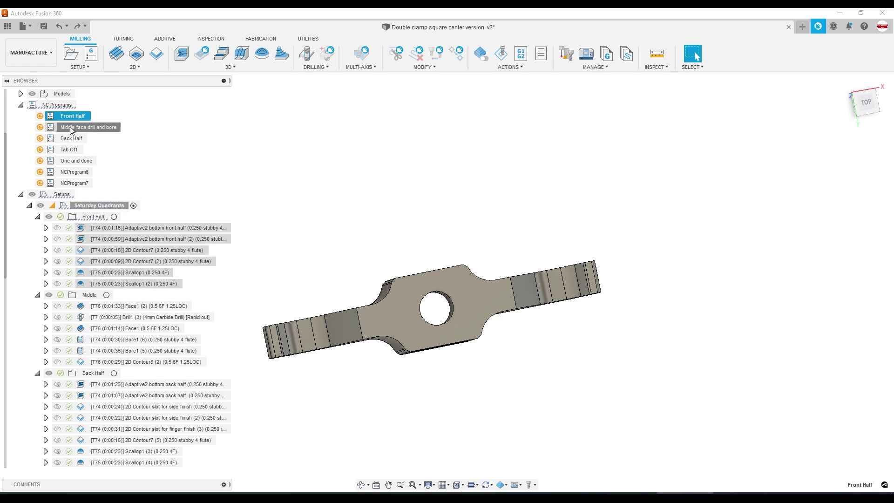
click(74, 127)
click(70, 138)
click(70, 150)
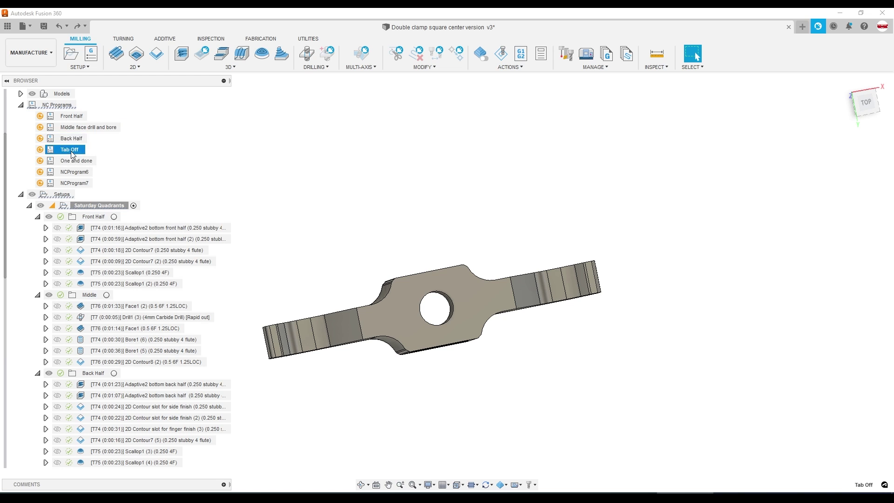
click(70, 138)
click(65, 128)
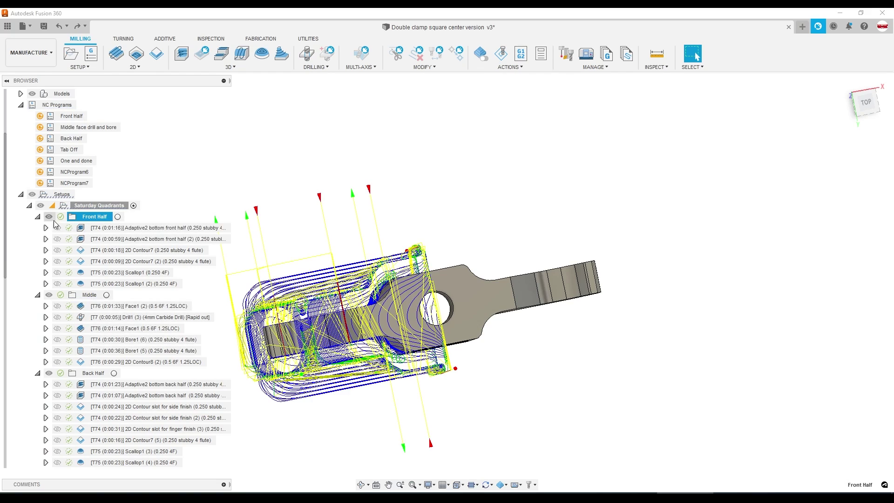
Collapse the Front Half, Middle and Back Half folders and preview the engrave and chamfer toolpaths
click(37, 217)
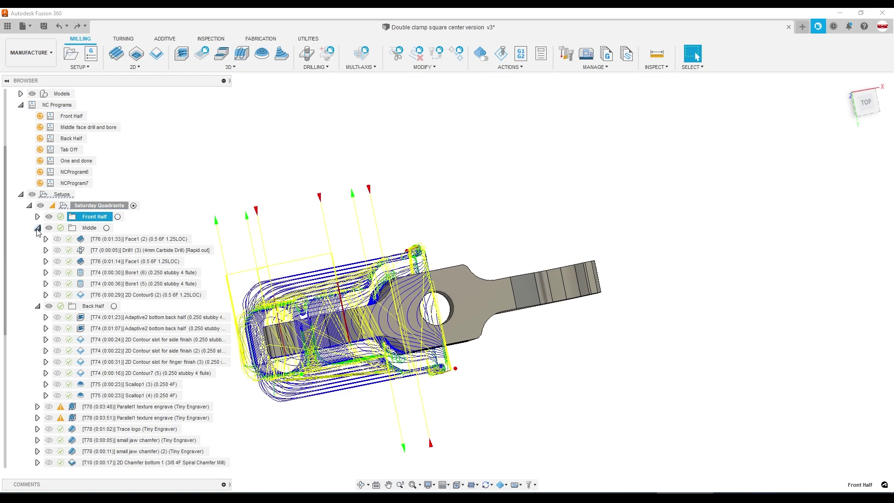
click(37, 228)
click(37, 239)
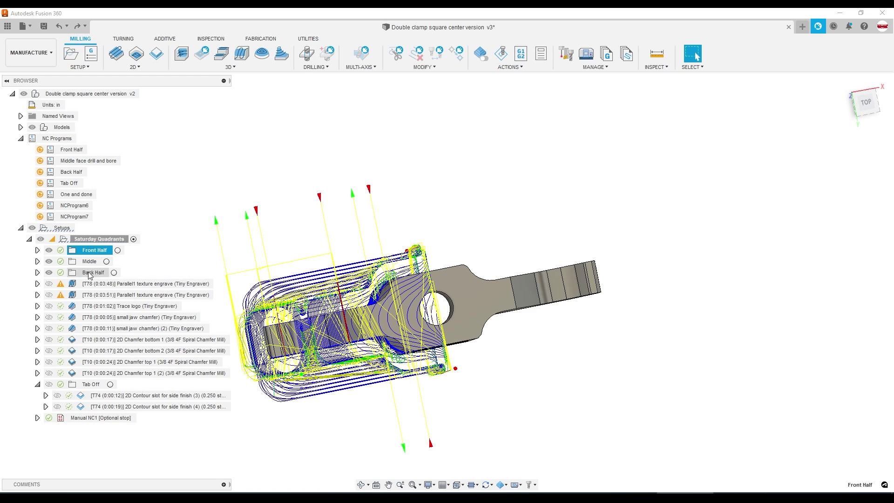
click(119, 284)
click(120, 296)
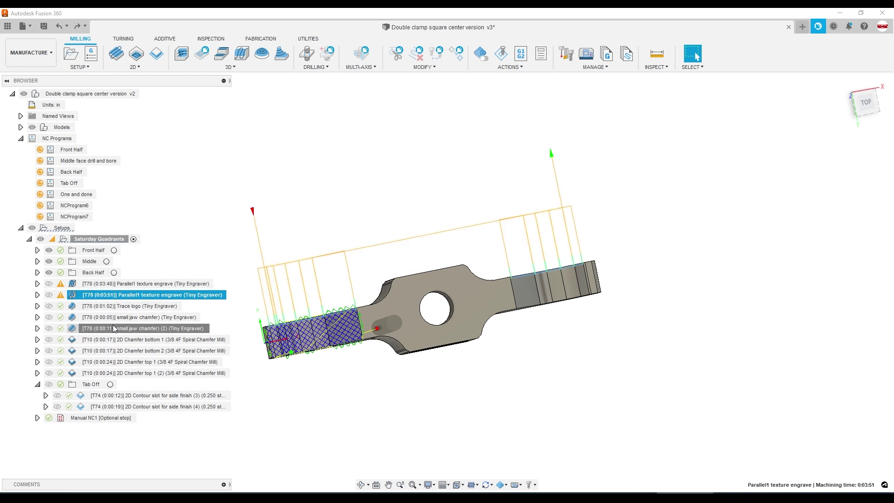
click(112, 328)
click(114, 373)
Check the Tab Off contours, then drag Manual NC1 up below the two Parallel1 texture engraves
click(86, 385)
click(88, 395)
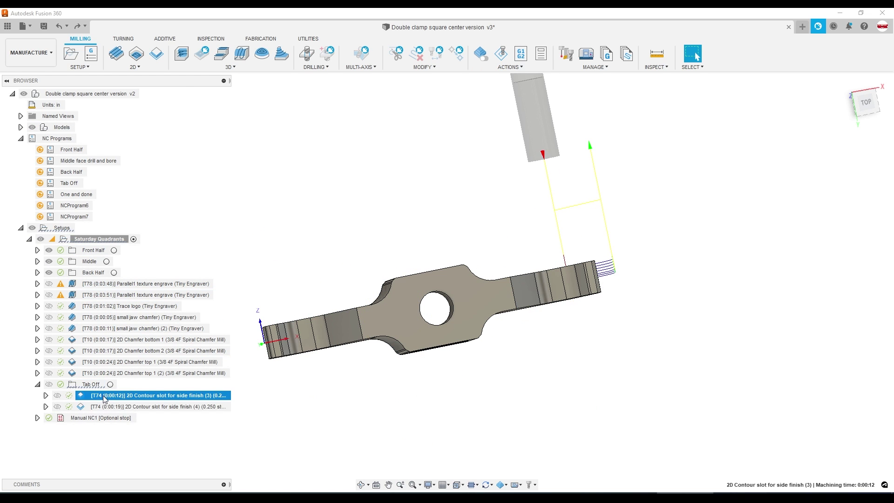
click(91, 406)
click(119, 417)
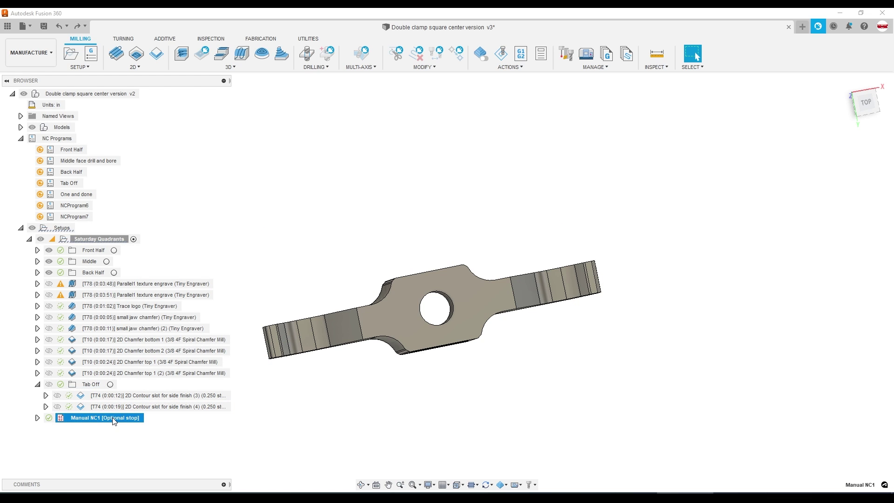
mouse_move(104, 421)
mouse_down()
mouse_move(108, 327)
mouse_move(99, 304)
mouse_up()
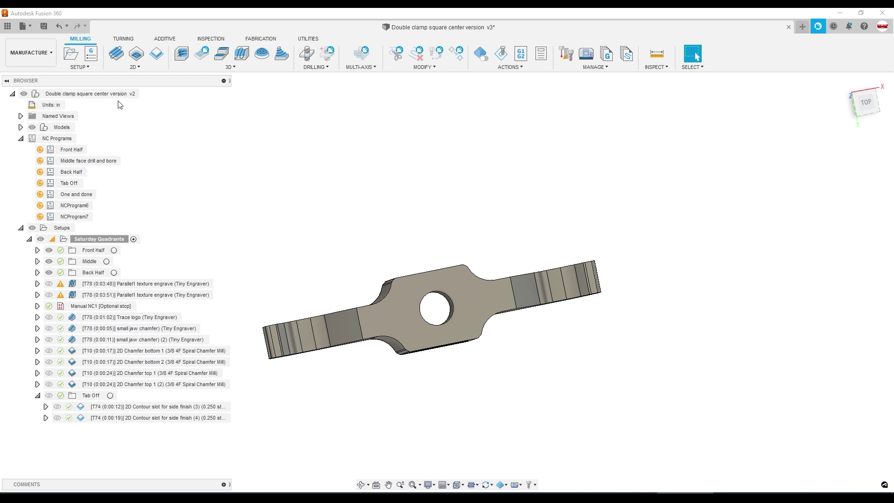
Cancel a new Manual NC entry and select the existing Manual NC1 optional stop for renaming
click(81, 67)
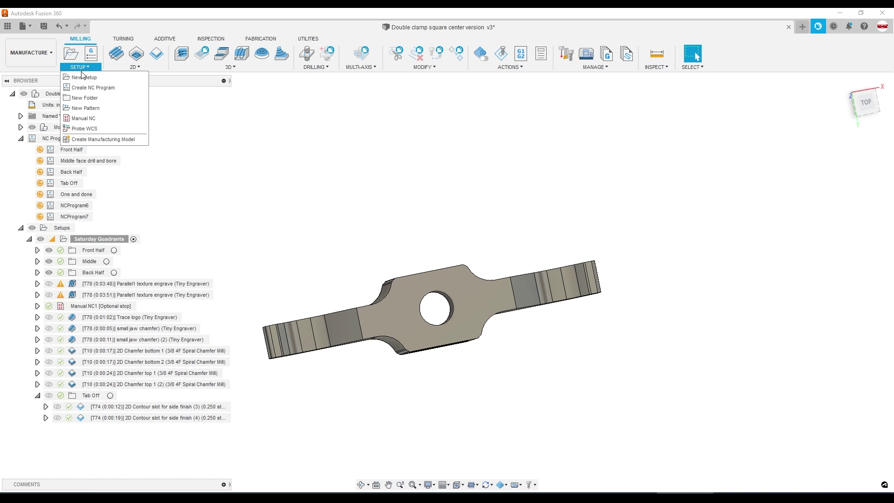
click(88, 121)
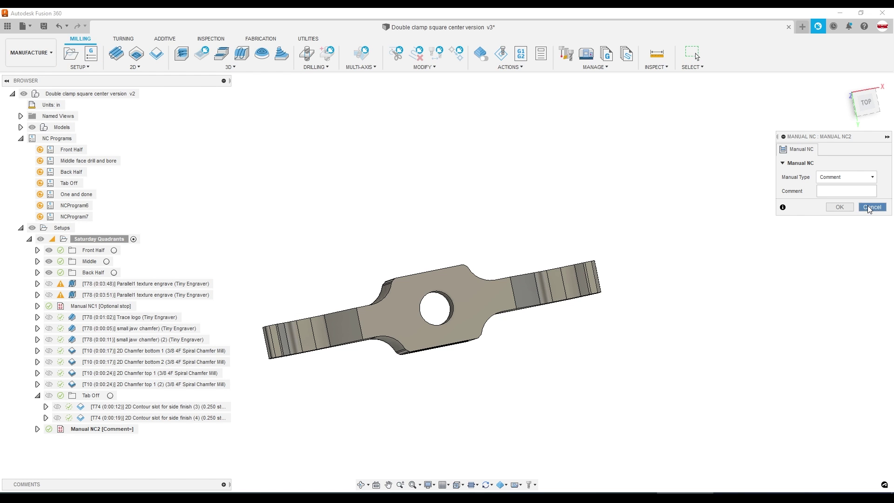
click(869, 208)
click(95, 307)
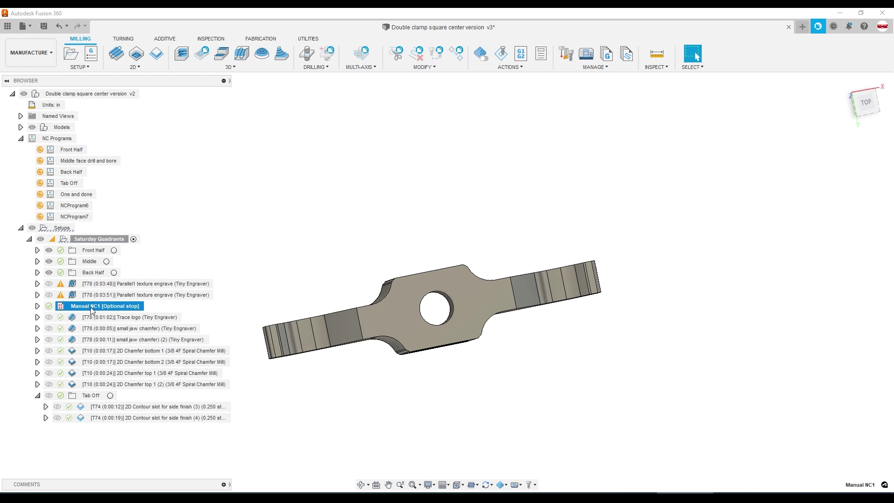